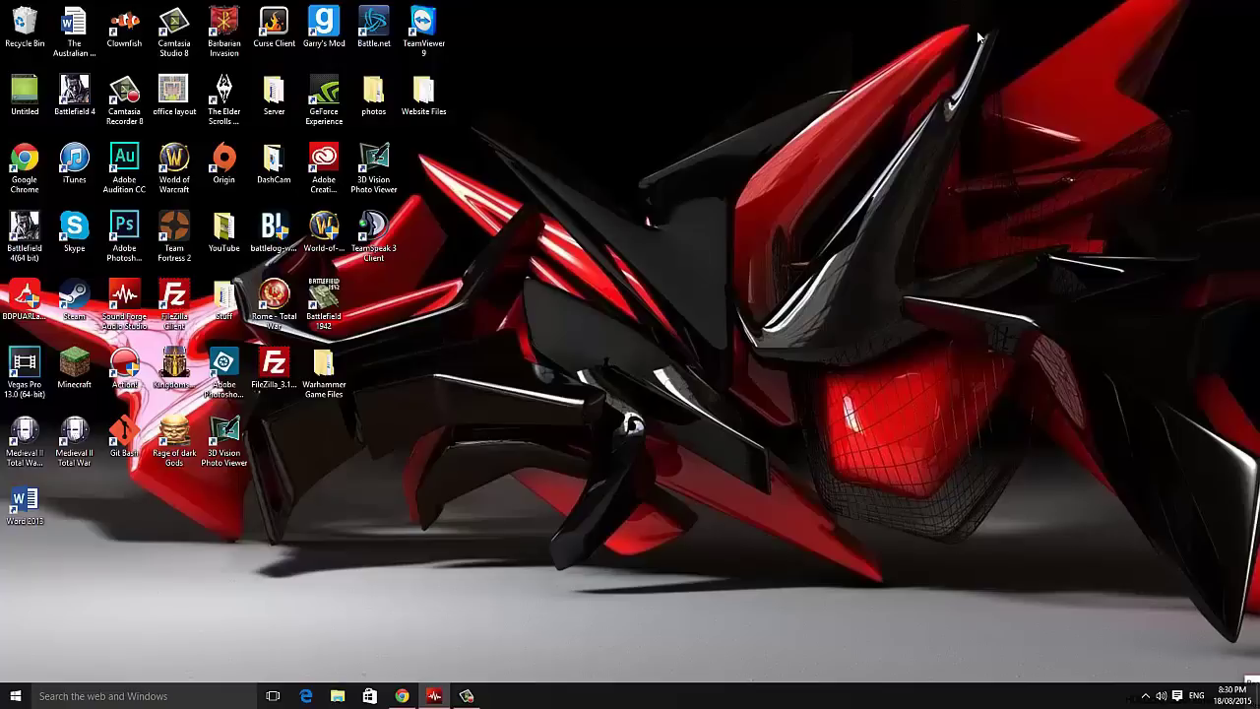
Step: Start downloading the Installer-win file for Forge 11.14.3.1502 from the Download Latest section
left_click(402, 695)
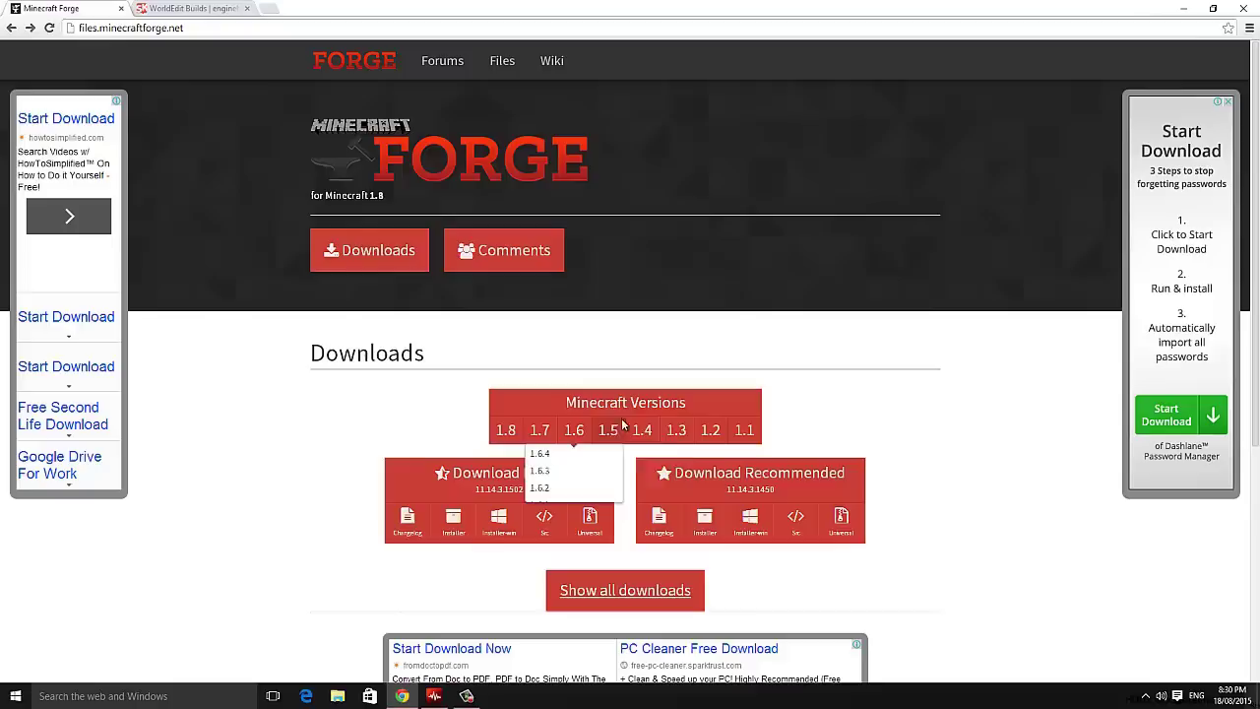
mouse_move(624, 424)
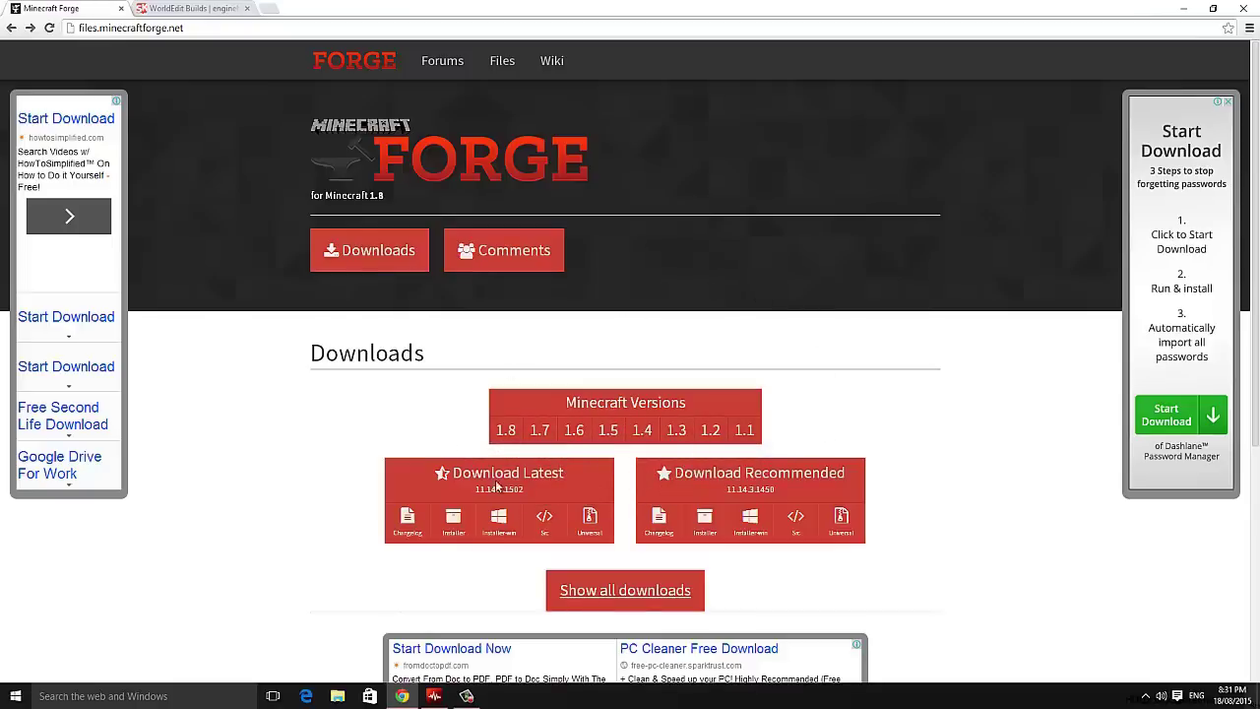
left_click(501, 531)
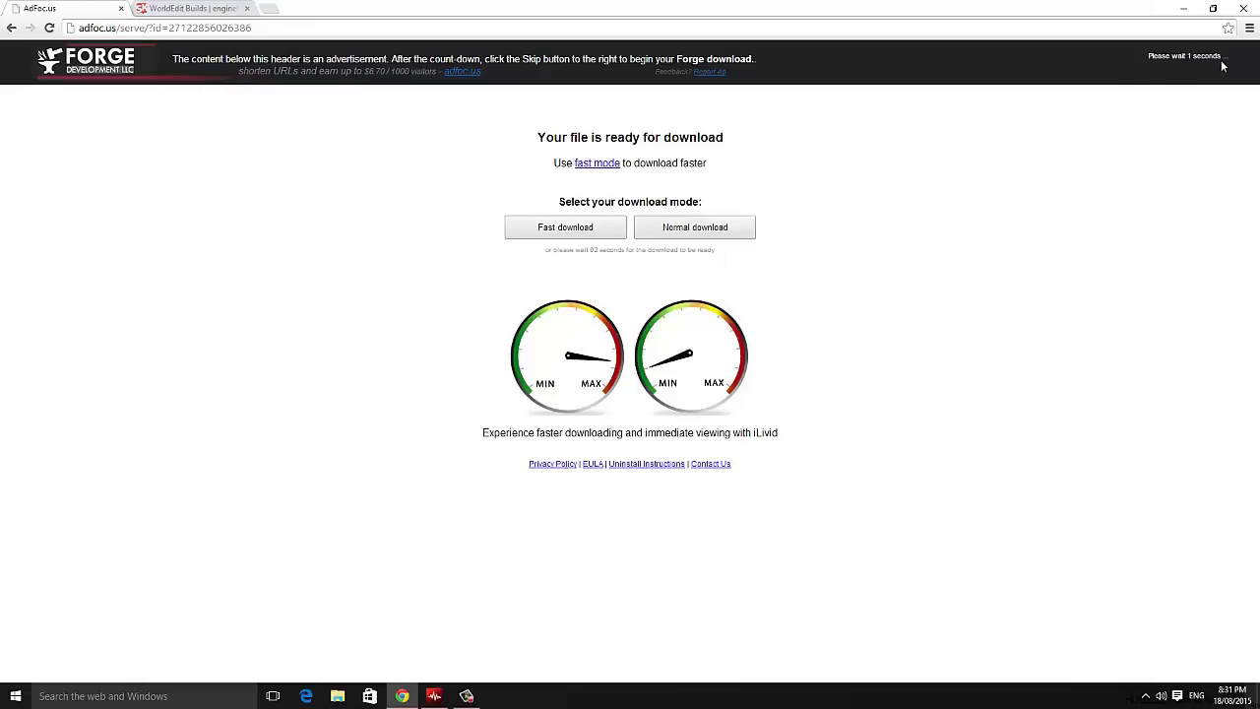
Step: Skip the AdFoc.us ad and copy the downloaded Forge 1.8-11.14.3.1502 installer onto the desktop
left_click(1187, 62)
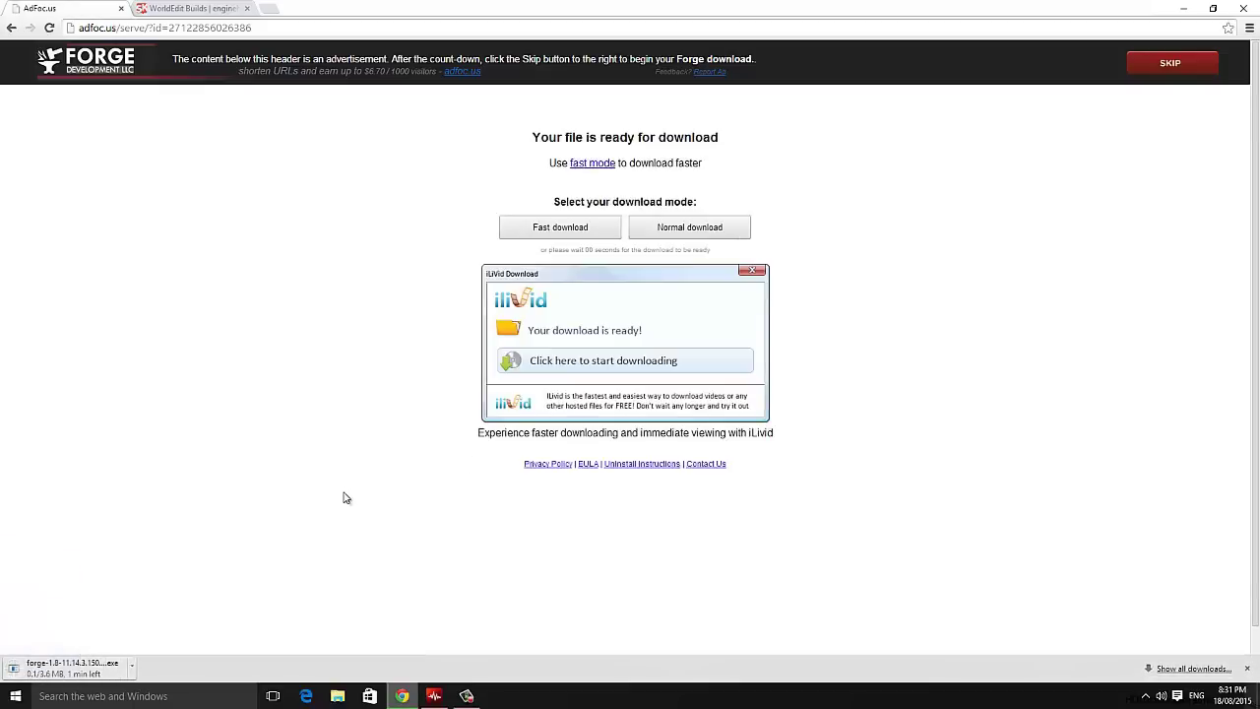
mouse_move(419, 8)
left_mouse_down()
mouse_move(566, 84)
mouse_move(895, 66)
left_mouse_up()
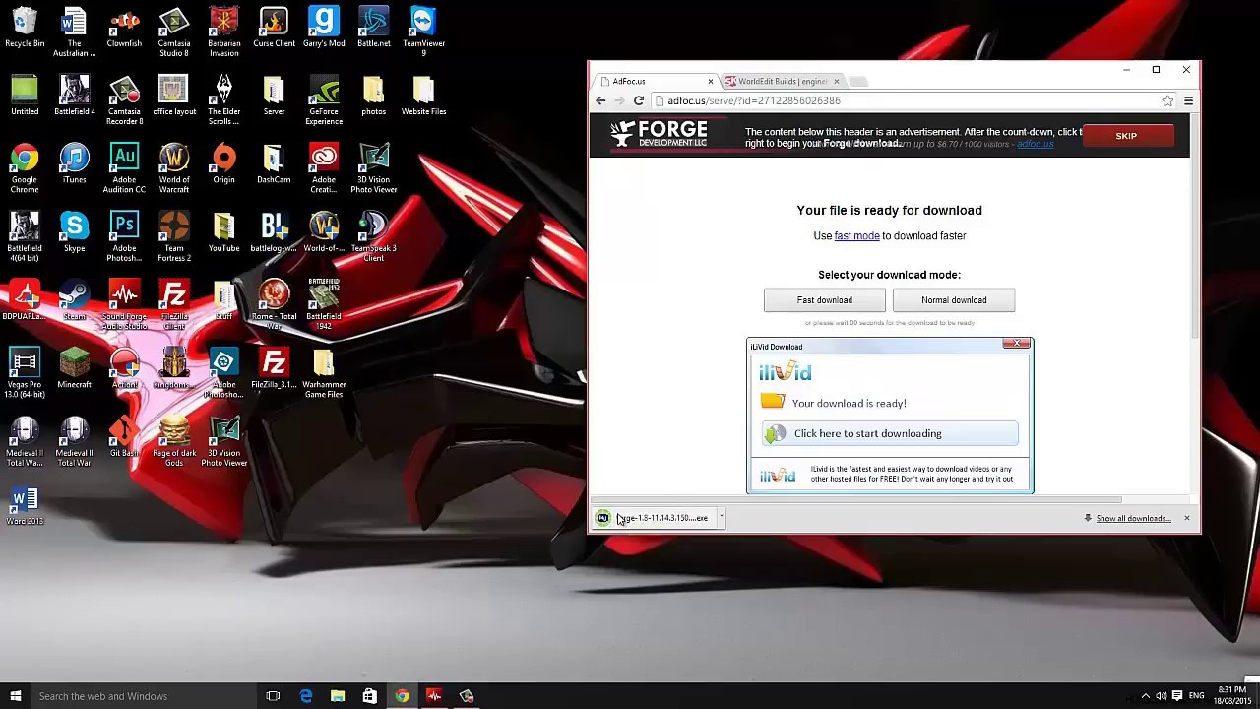
left_click_drag(618, 519, 452, 568)
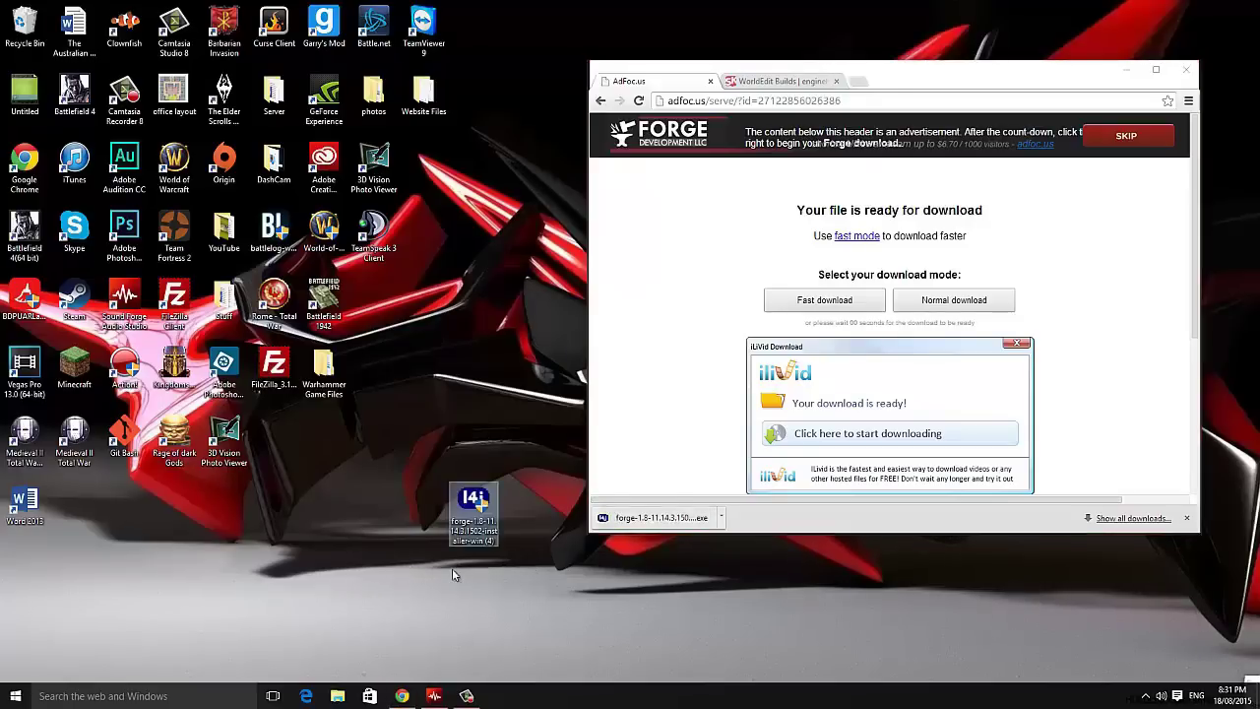
Step: Download the build from the WorldEdit Builds page and put the WorldEdit file on the desktop
key("super+Up")
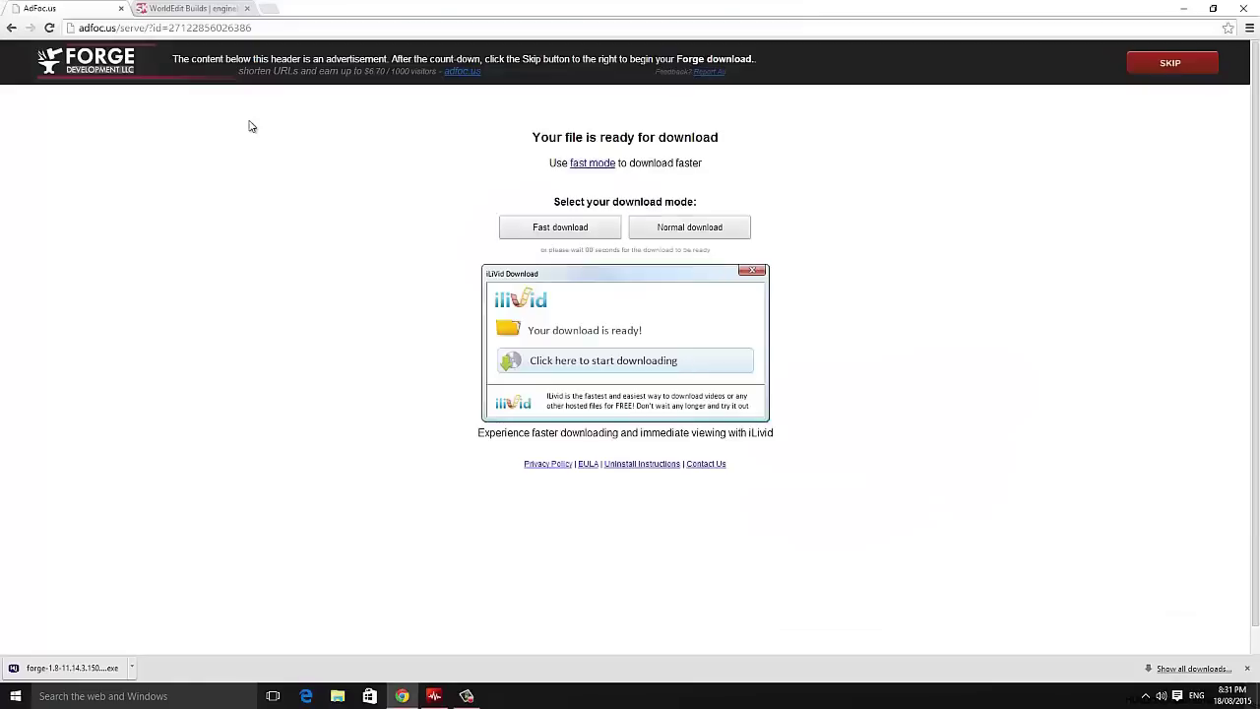
left_click(195, 8)
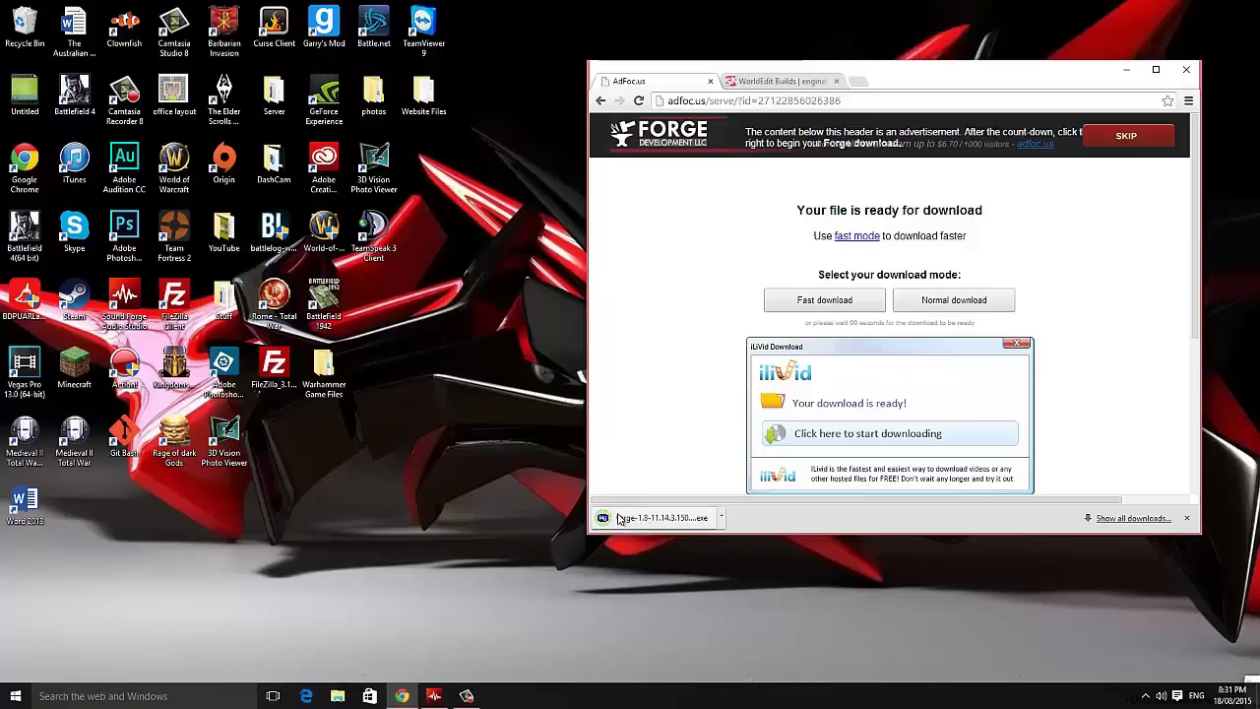
left_click_drag(621, 519, 452, 568)
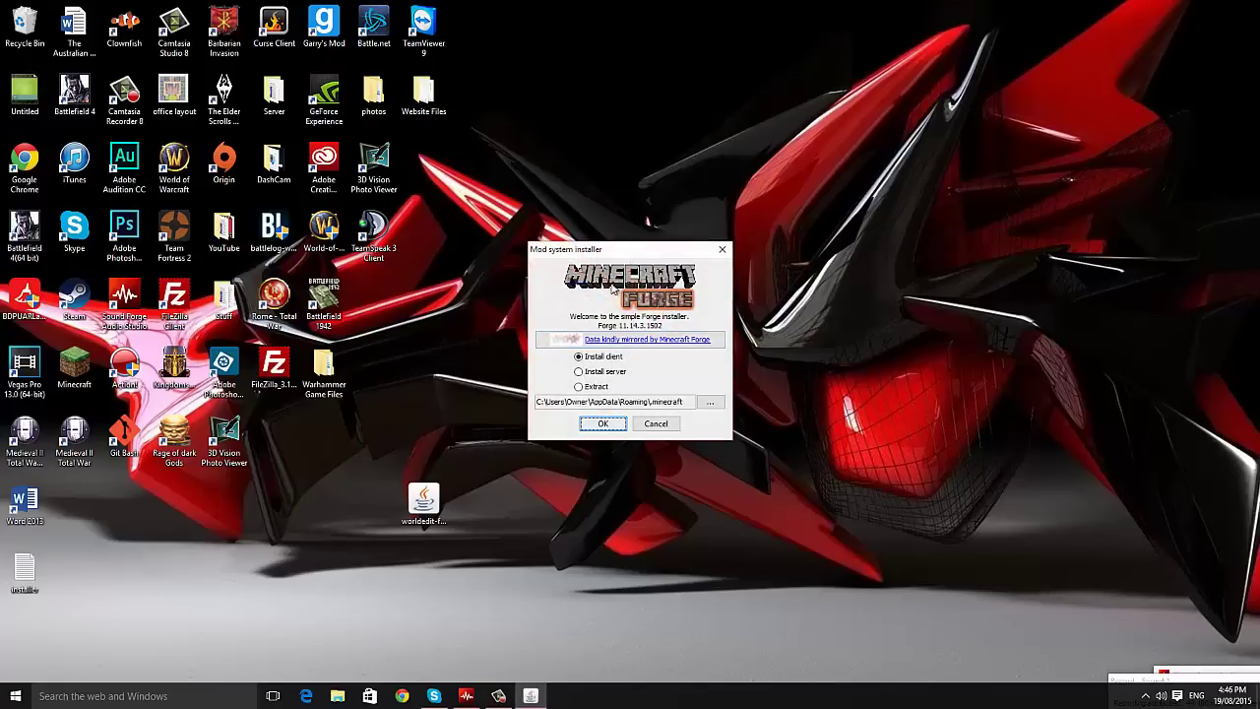
Step: Install the Forge 11.14.3.1502 client and confirm the completion message
left_click(603, 425)
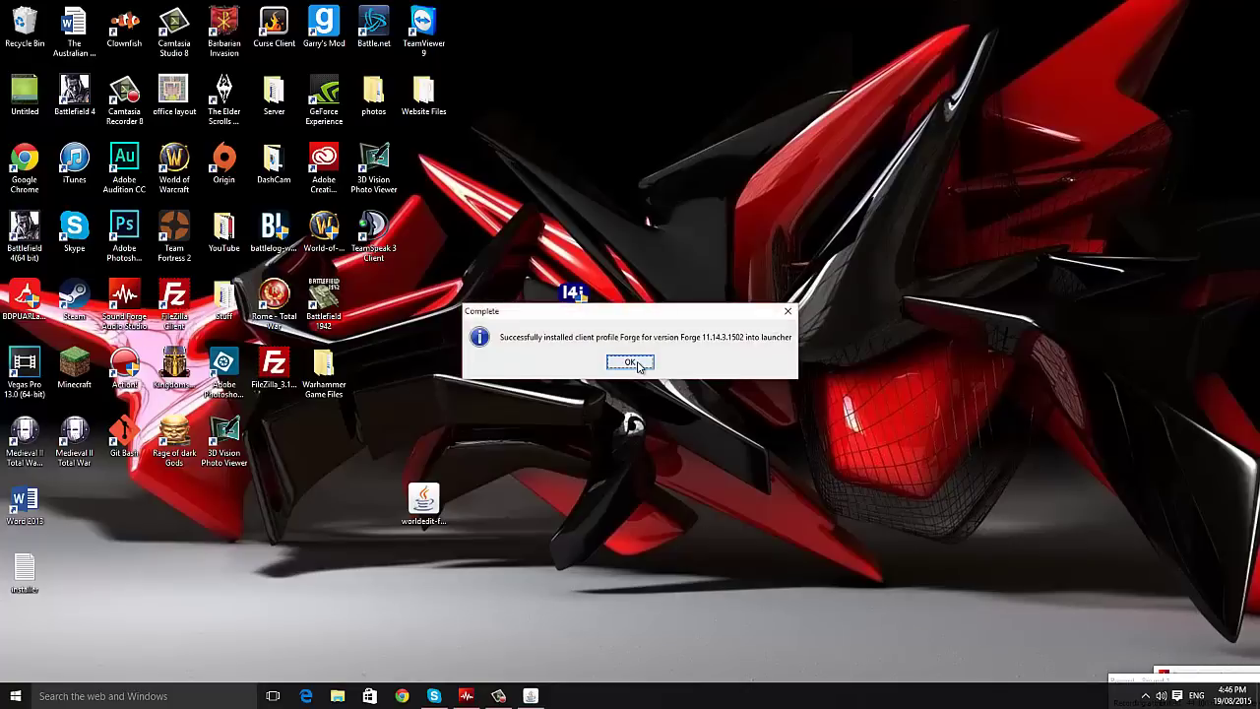
left_click(633, 364)
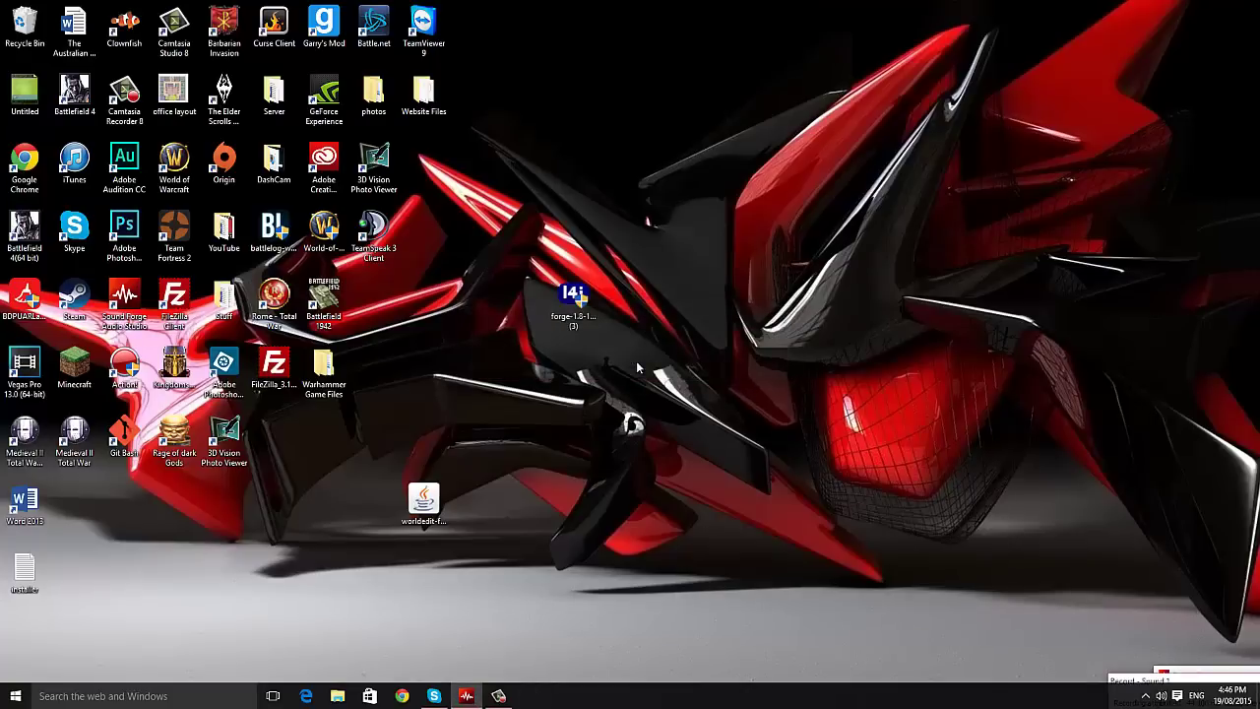
Step: Set the launcher profile's version to release 1.8-Forge11.14.3.1502 and save it
double_click(74, 366)
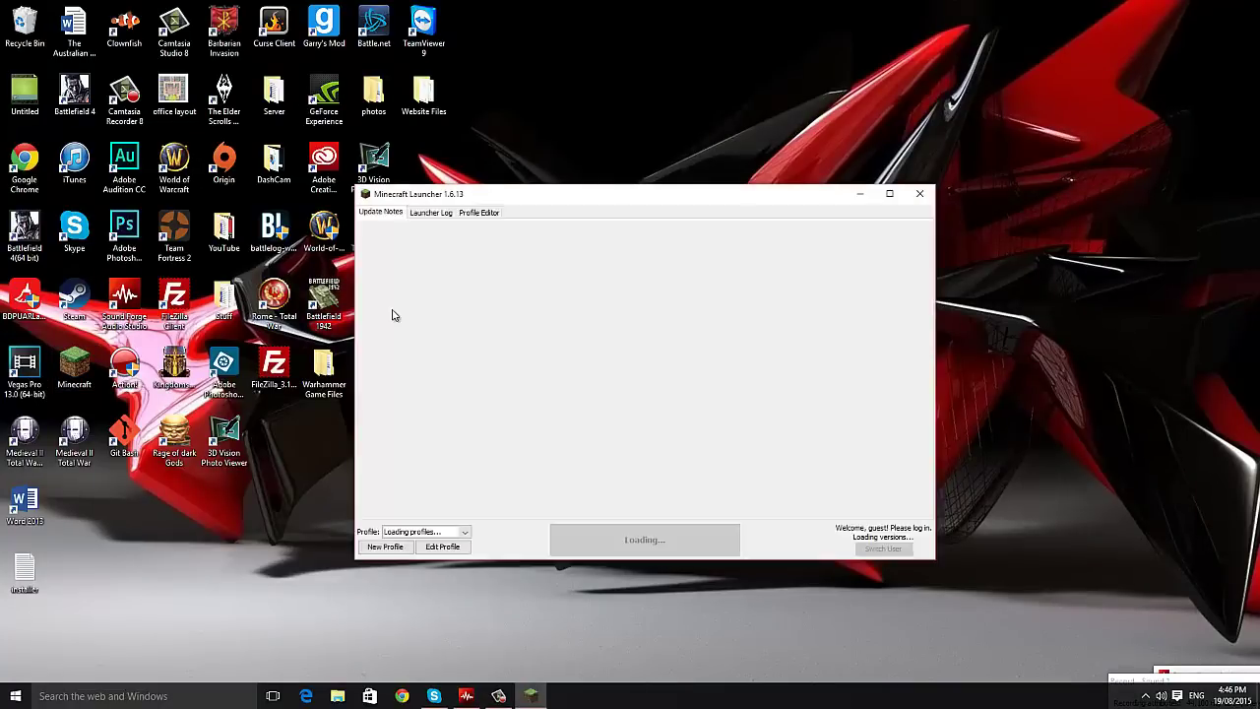
left_click(452, 548)
left_click(553, 429)
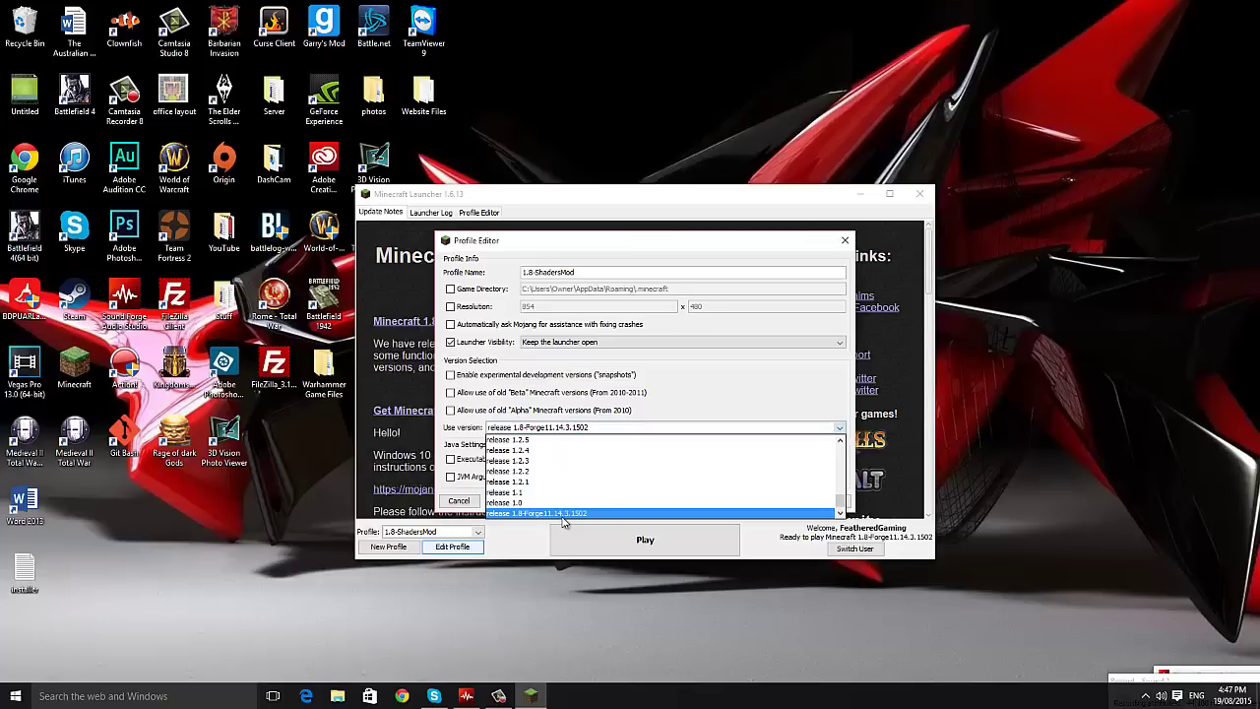
left_click(563, 516)
left_click(822, 503)
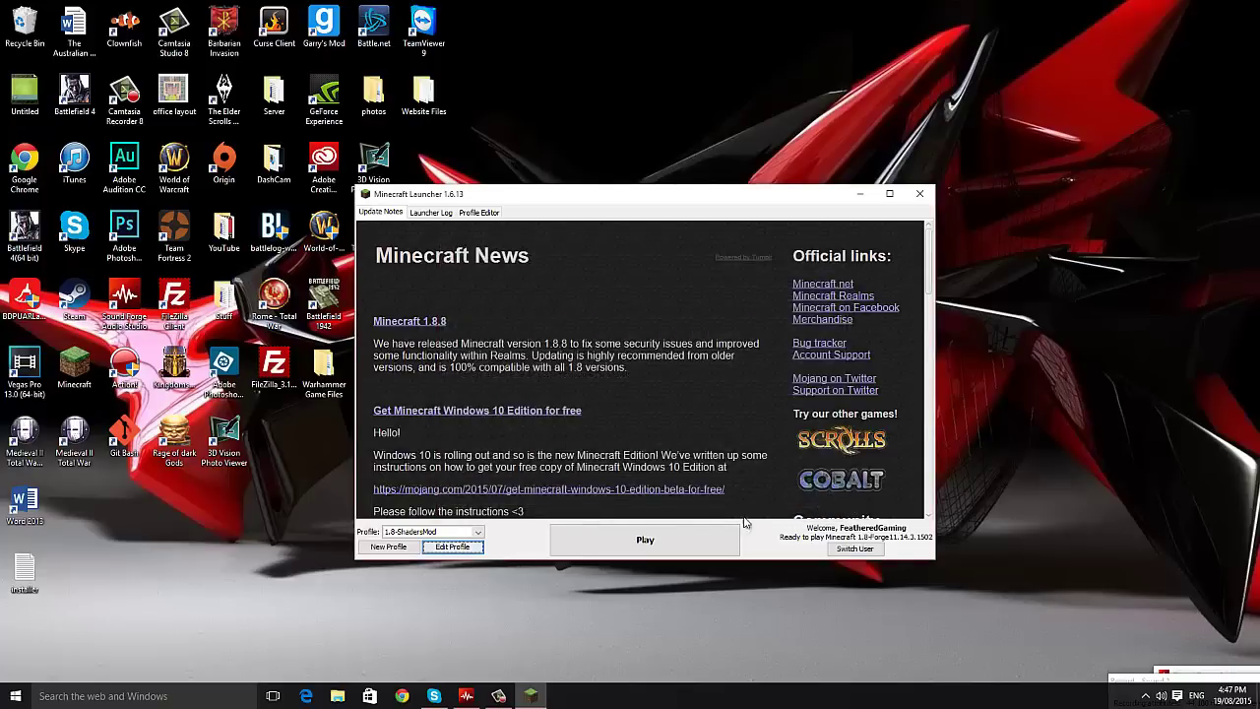
Step: Play Minecraft with Forge to confirm the mods load, then close the game and launcher
left_click(686, 540)
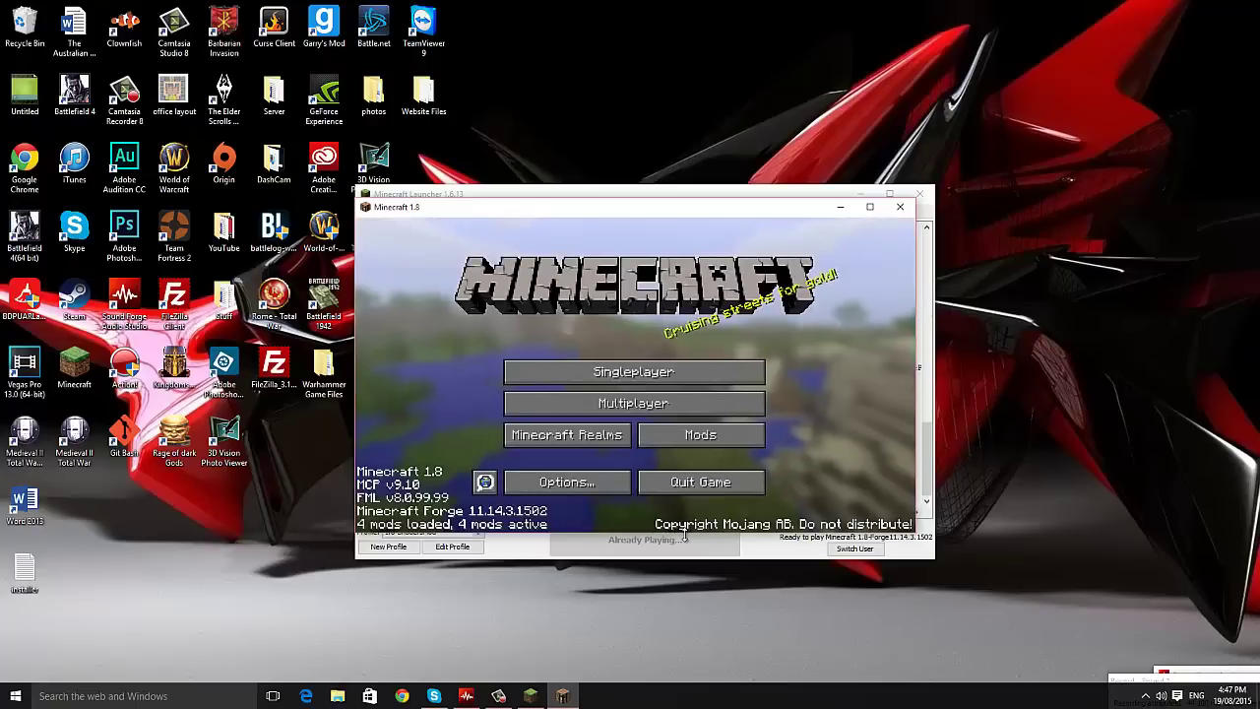
left_click(900, 207)
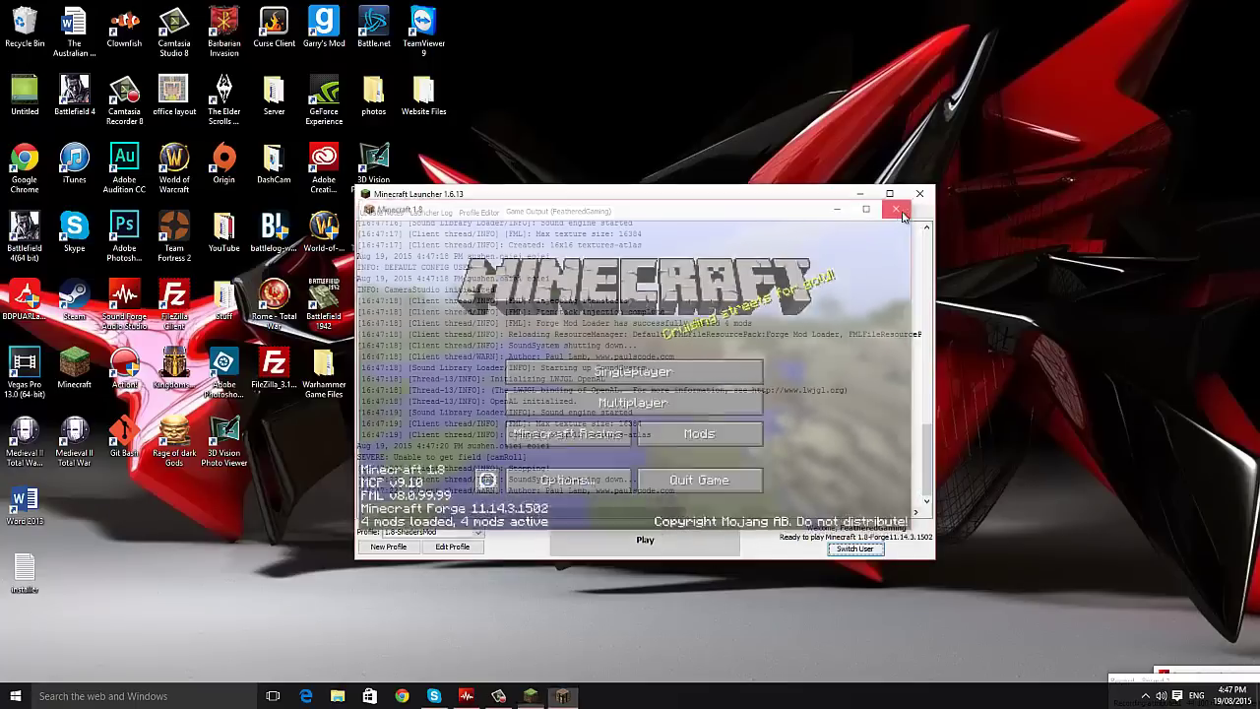
left_click(915, 194)
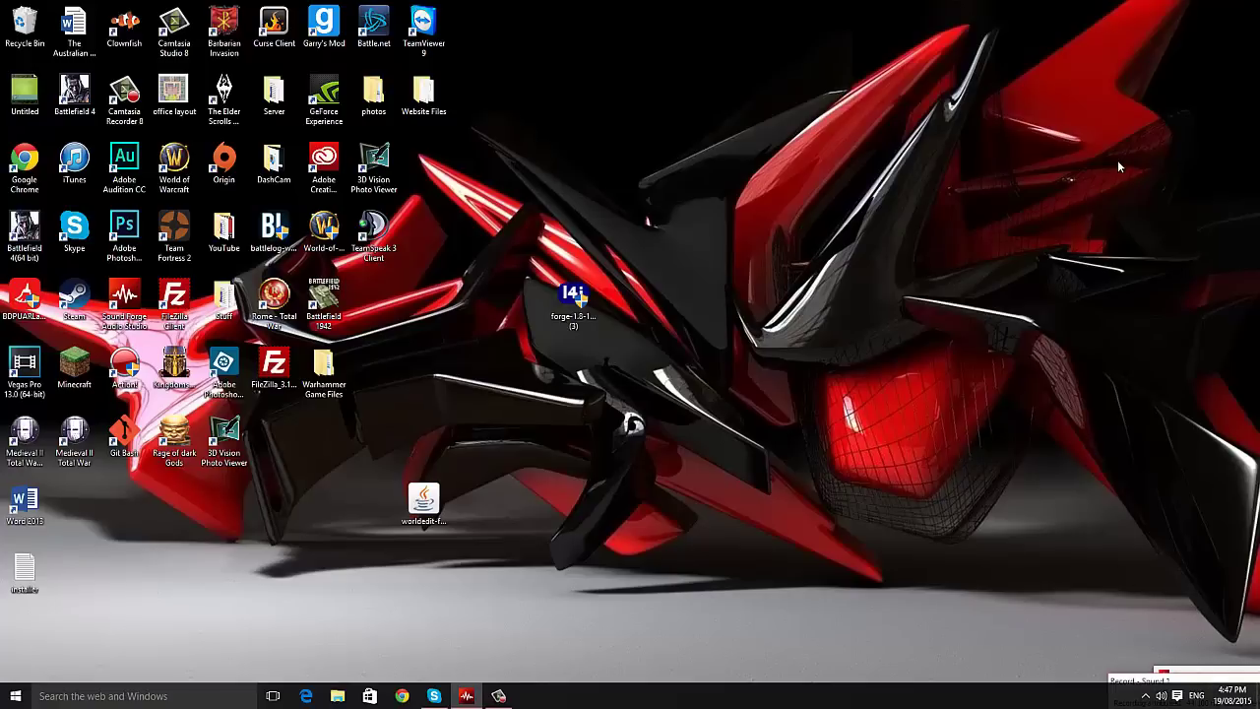
Step: Open the %appdata% Roaming folder and go into .minecraft
left_click(148, 696)
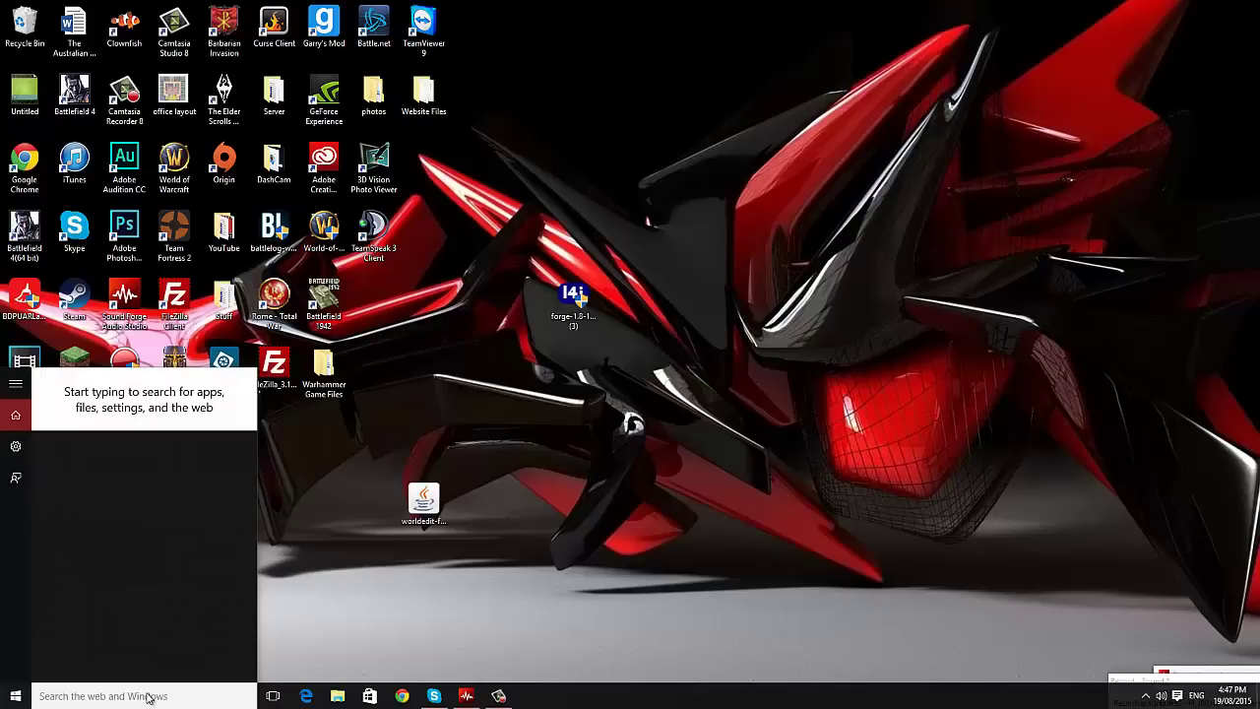
type("%ao")
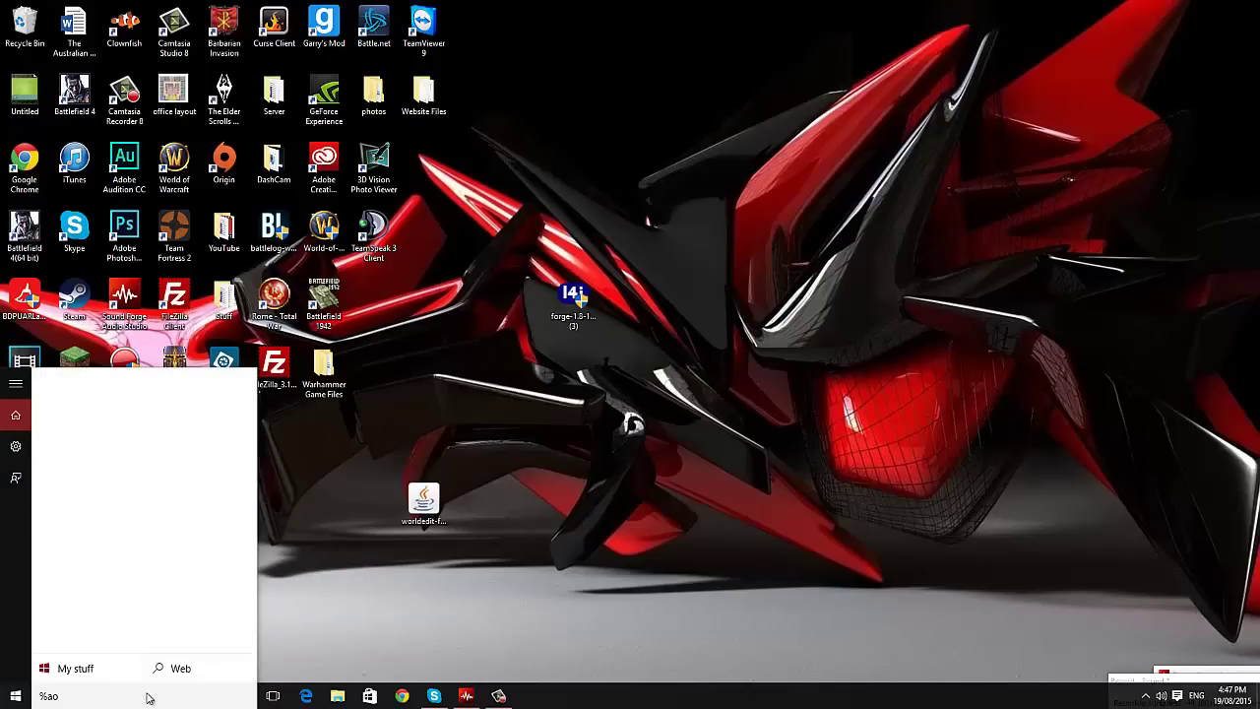
key("BackSpace")
type("ppdata%")
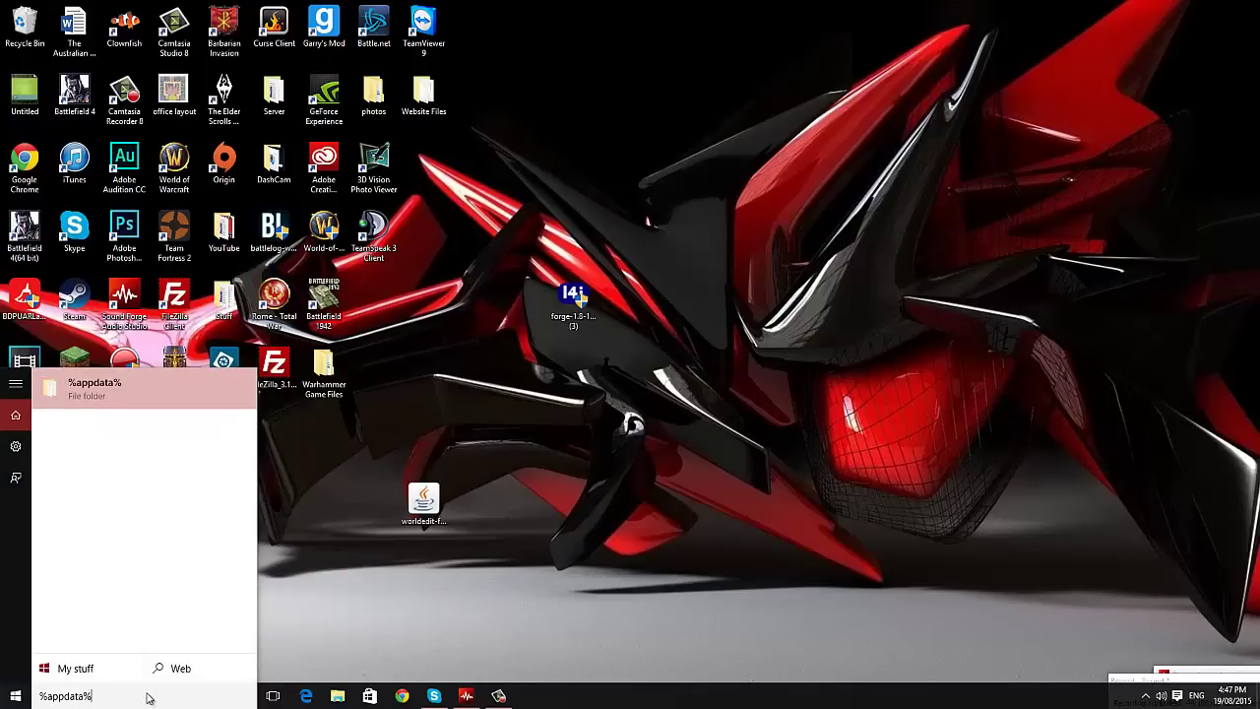
key("Return")
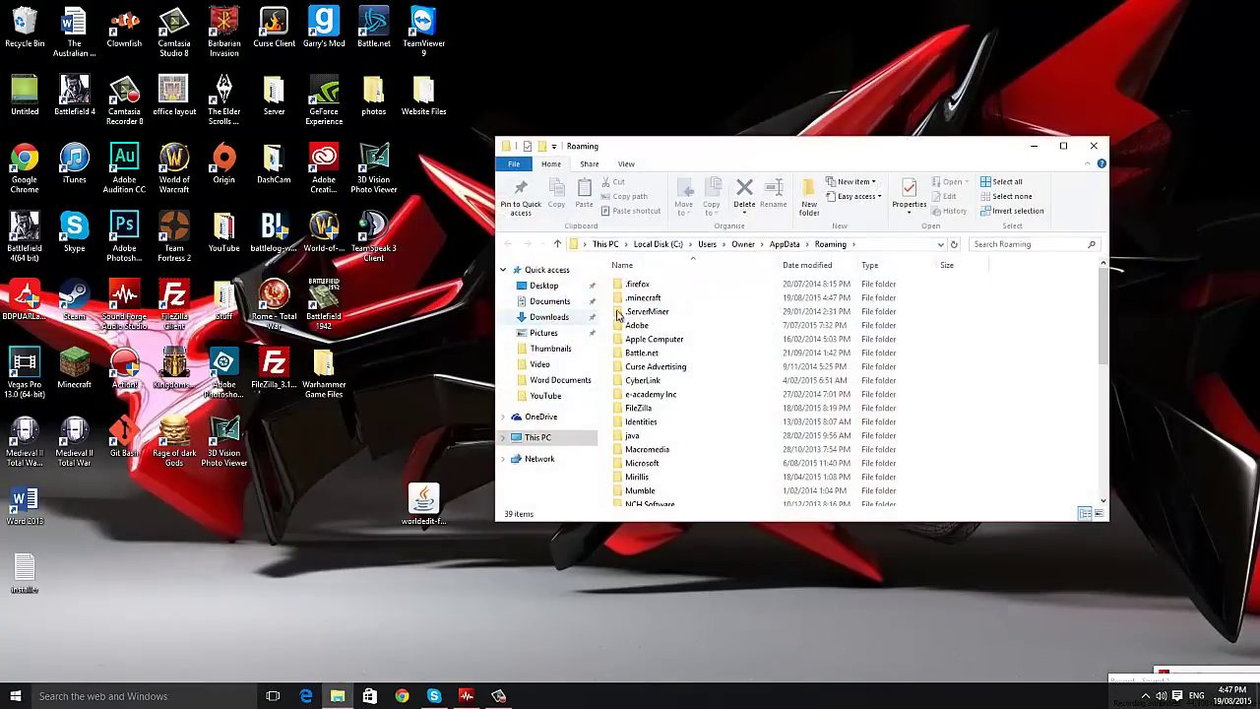
double_click(658, 299)
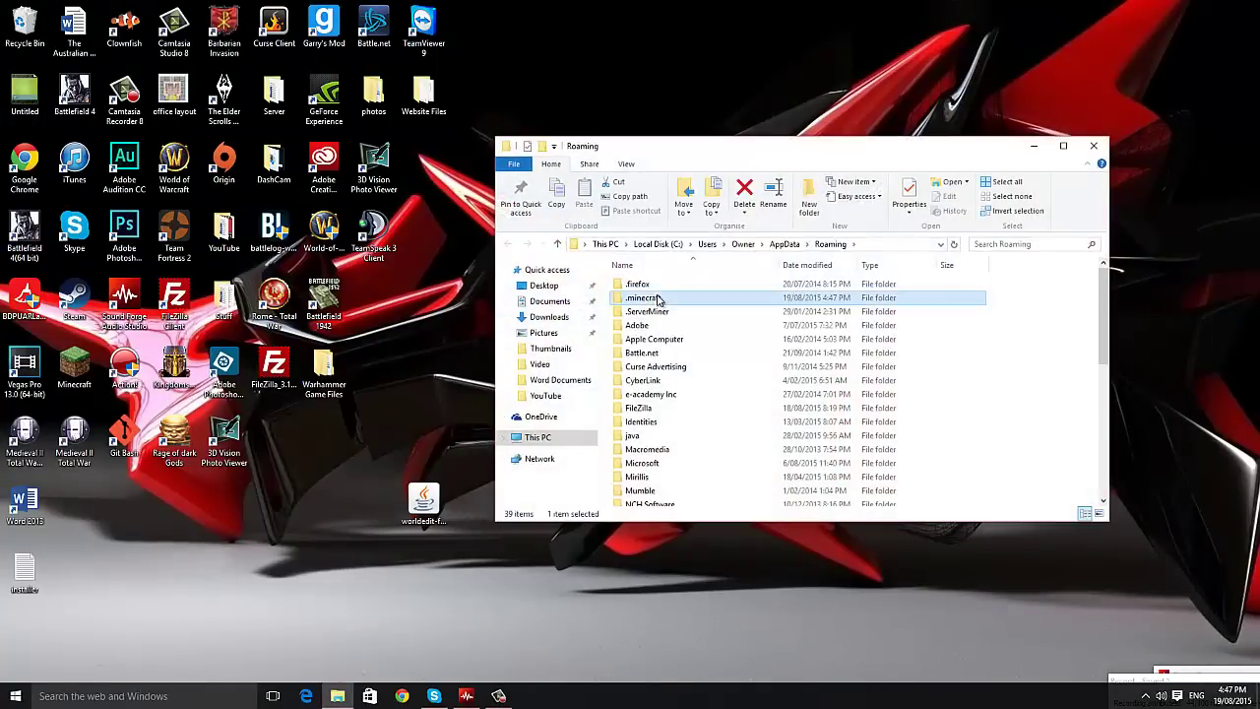
Step: Copy the worldedit-forge jar from the desktop into the mods folder, then close the window
scroll(696, 373, "down", 13)
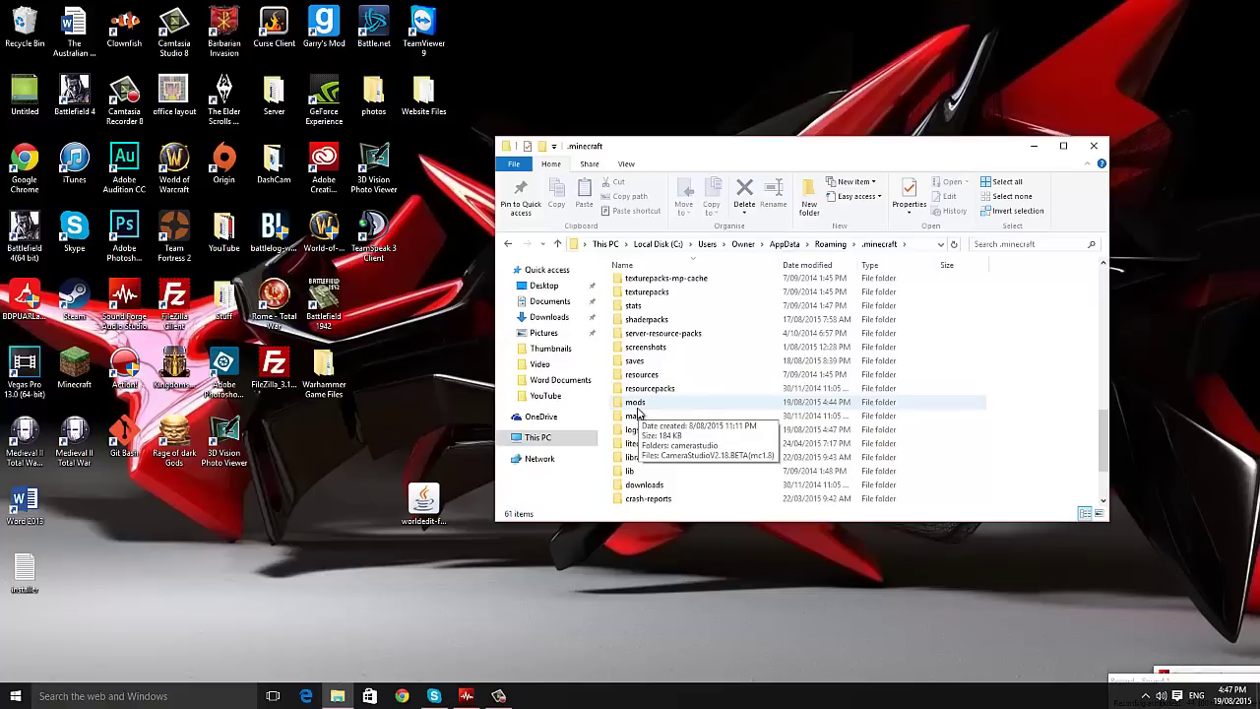
double_click(638, 412)
left_click_drag(733, 150, 789, 214)
mouse_move(426, 500)
left_mouse_down()
mouse_move(438, 548)
mouse_move(795, 514)
mouse_move(798, 488)
left_mouse_up()
left_click(1180, 201)
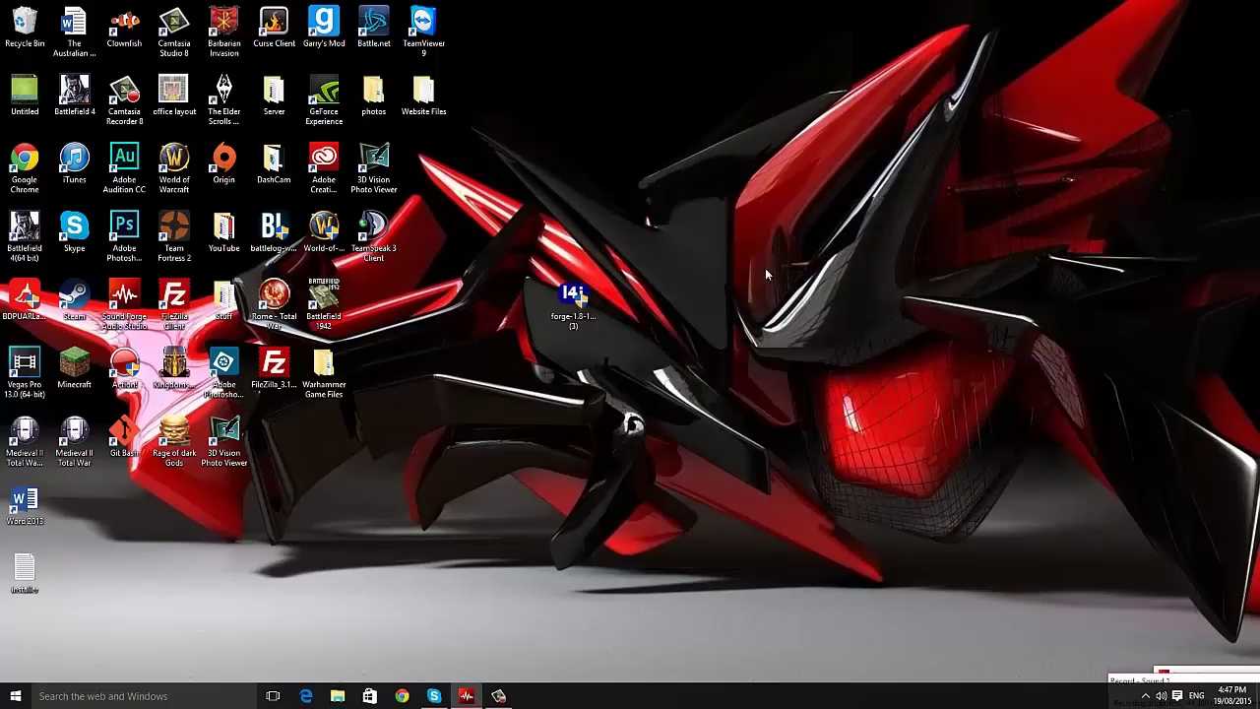
Step: Relaunch Minecraft from the desktop icon and play the Forge 1.8 profile
double_click(79, 364)
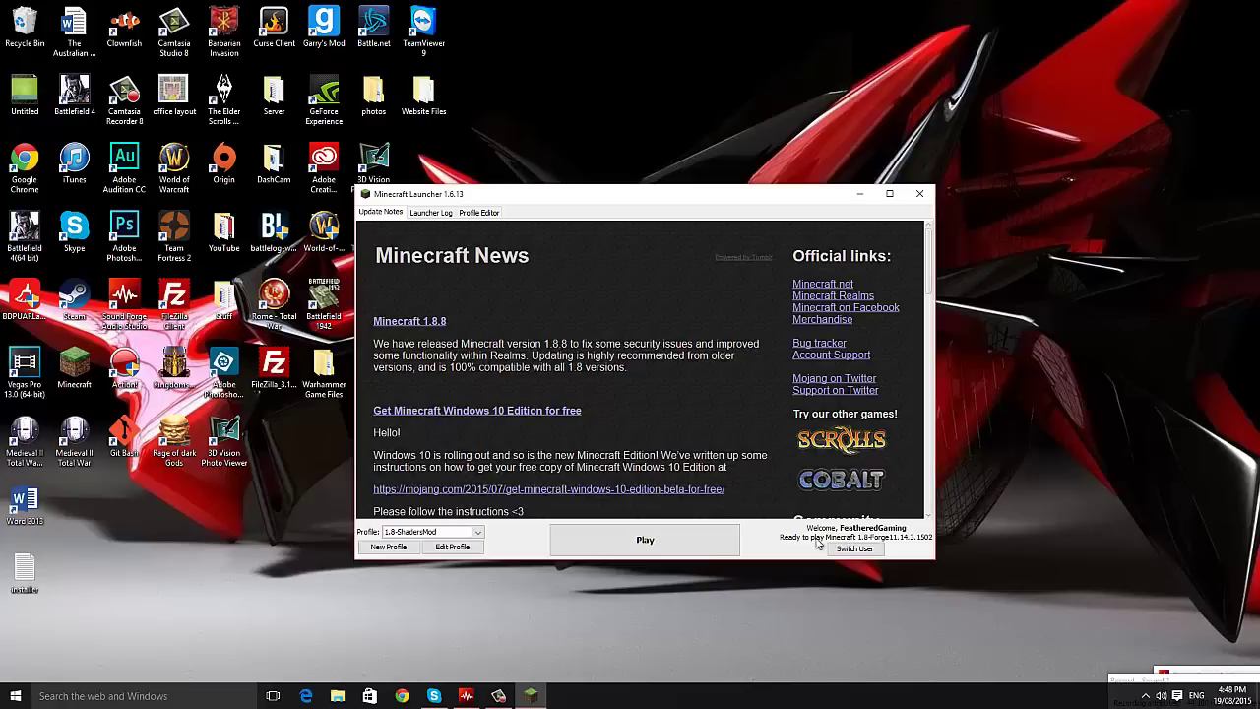
left_click(606, 543)
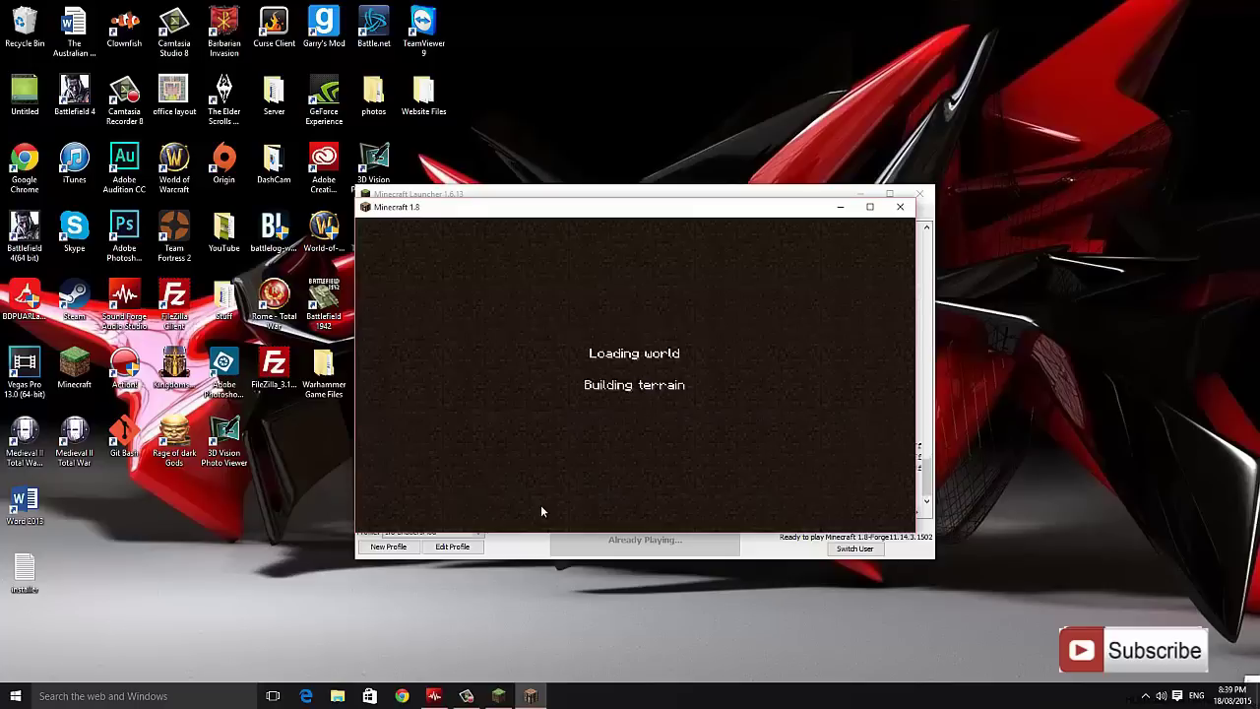
Step: Maximize the game, get the wand with //wand, and mark two grass corners
left_click(870, 208)
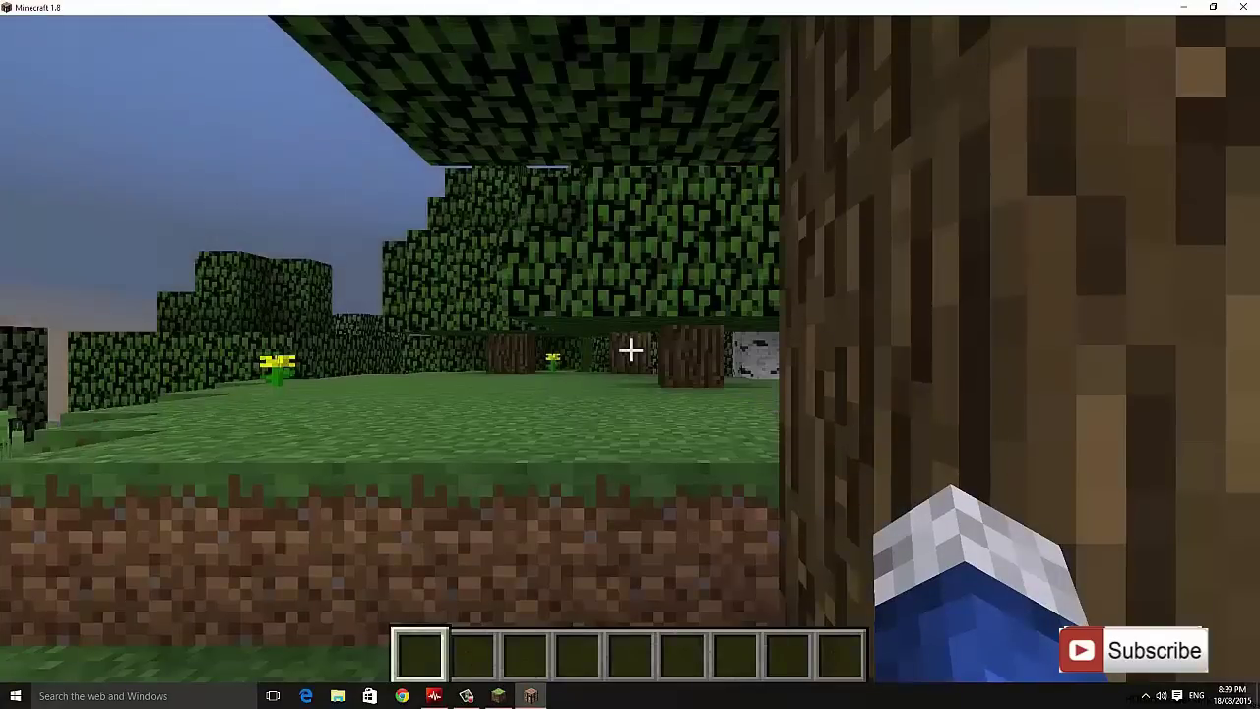
key("slash")
type("//")
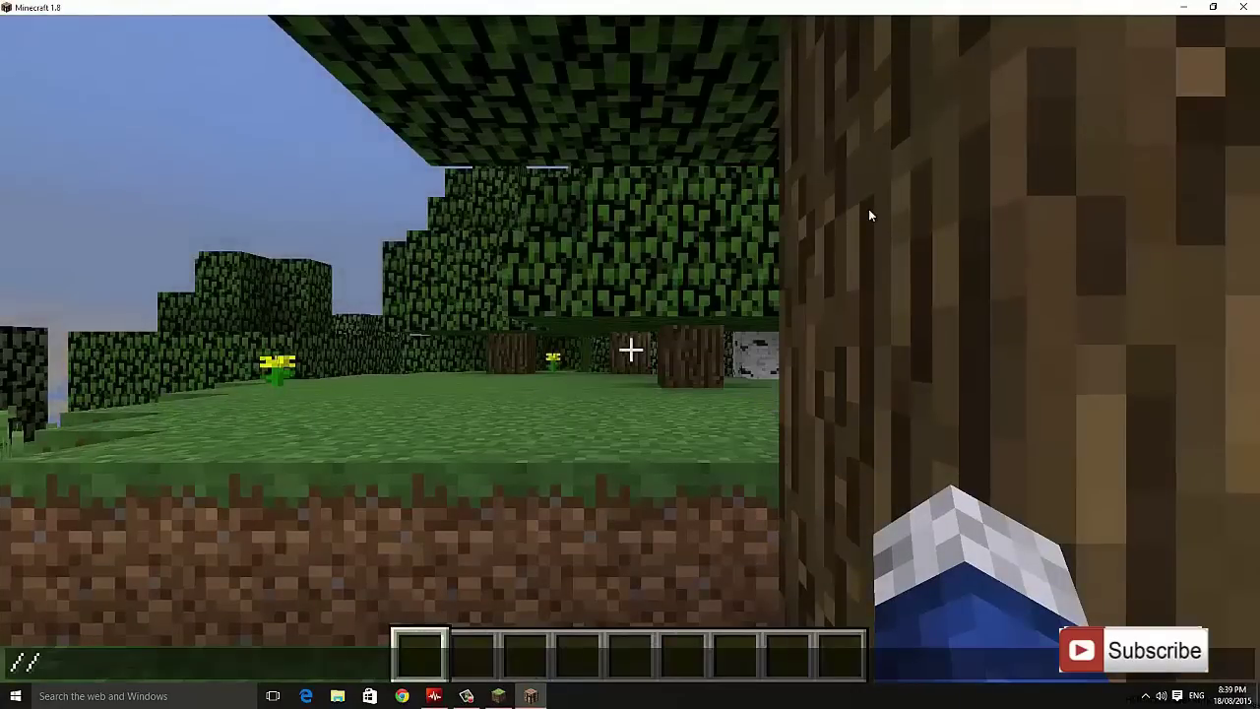
type("wand")
key("Return")
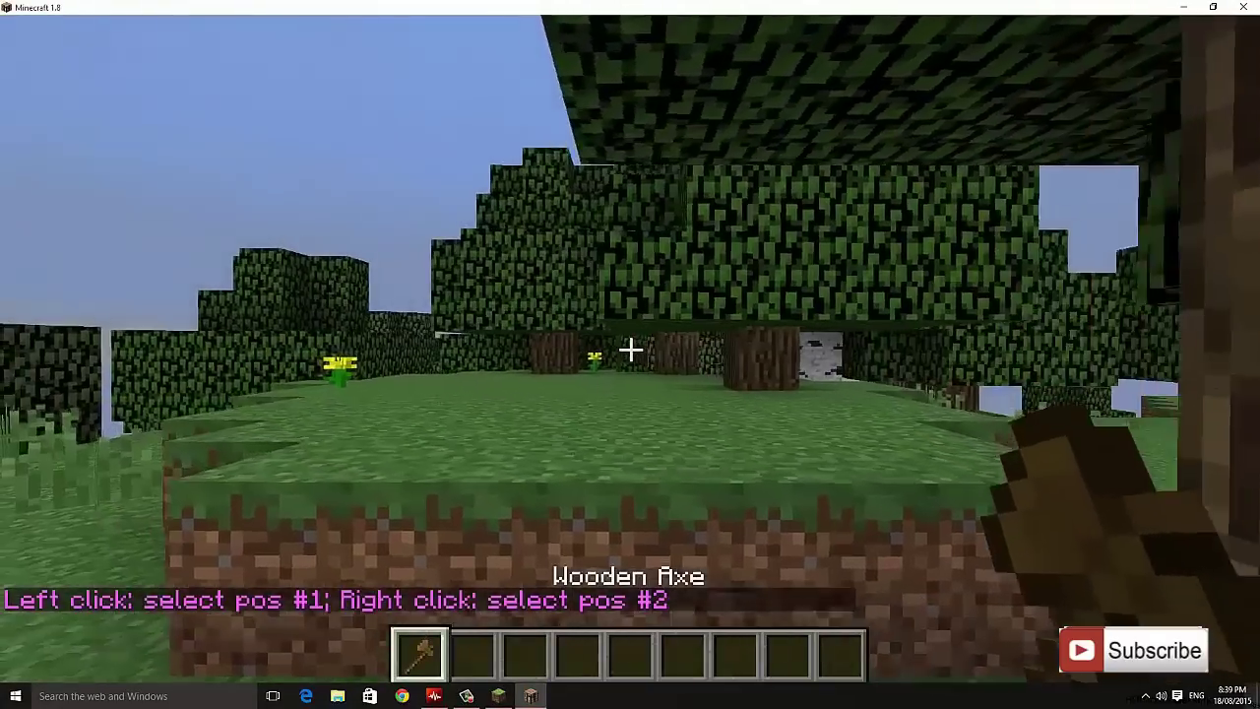
left_click(630, 350)
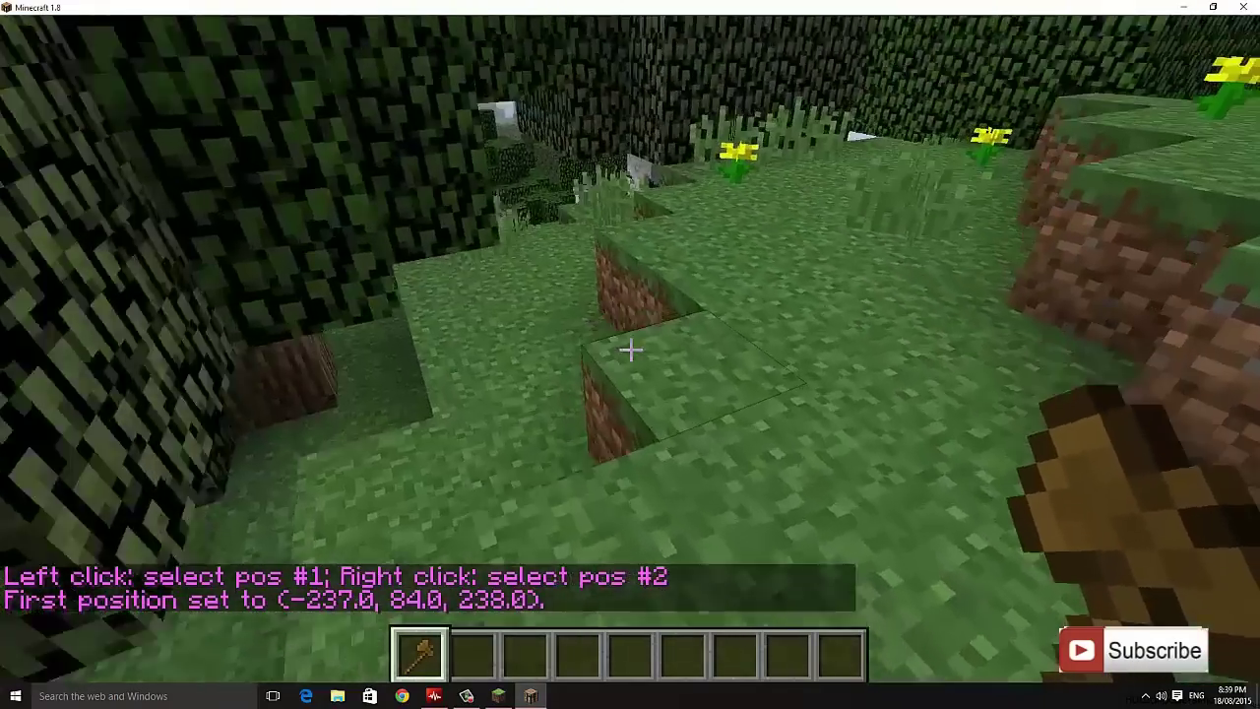
right_click(630, 350)
Step: Run the WorldEdit //set command to turn the 20 selected blocks into stone
key("slash")
type("//")
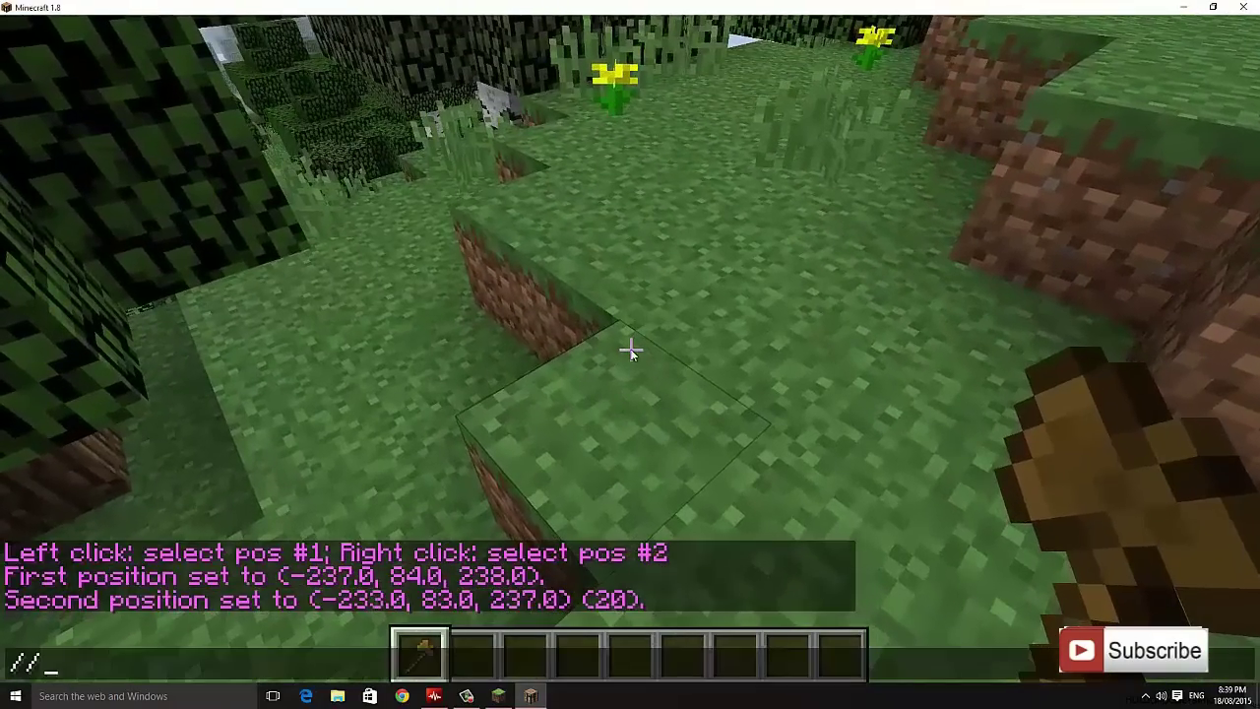
type("set grass")
key("Return")
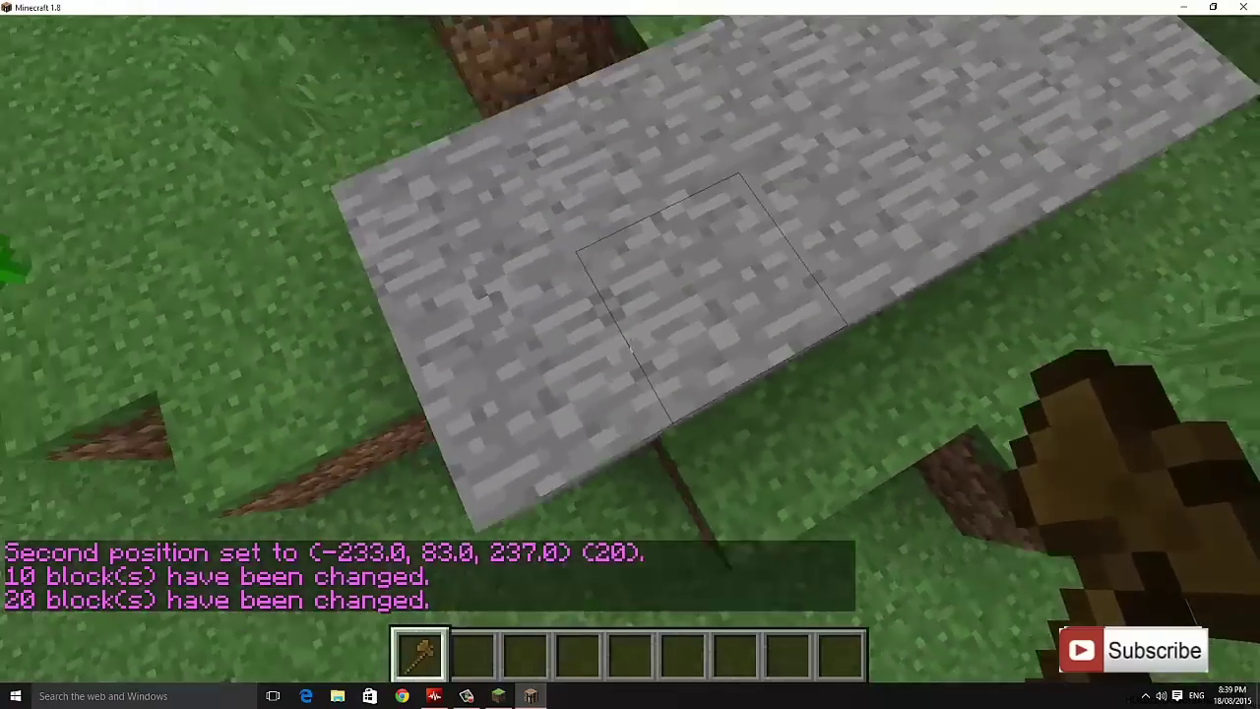
key("space")
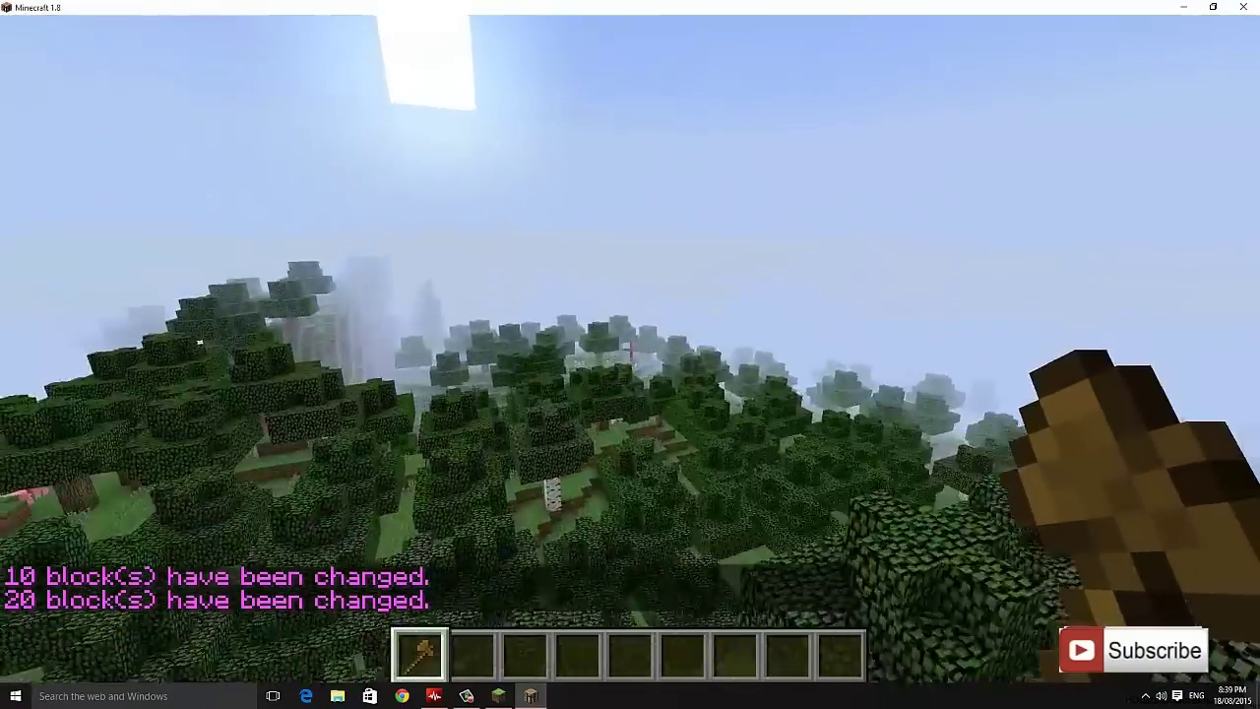
key("w")
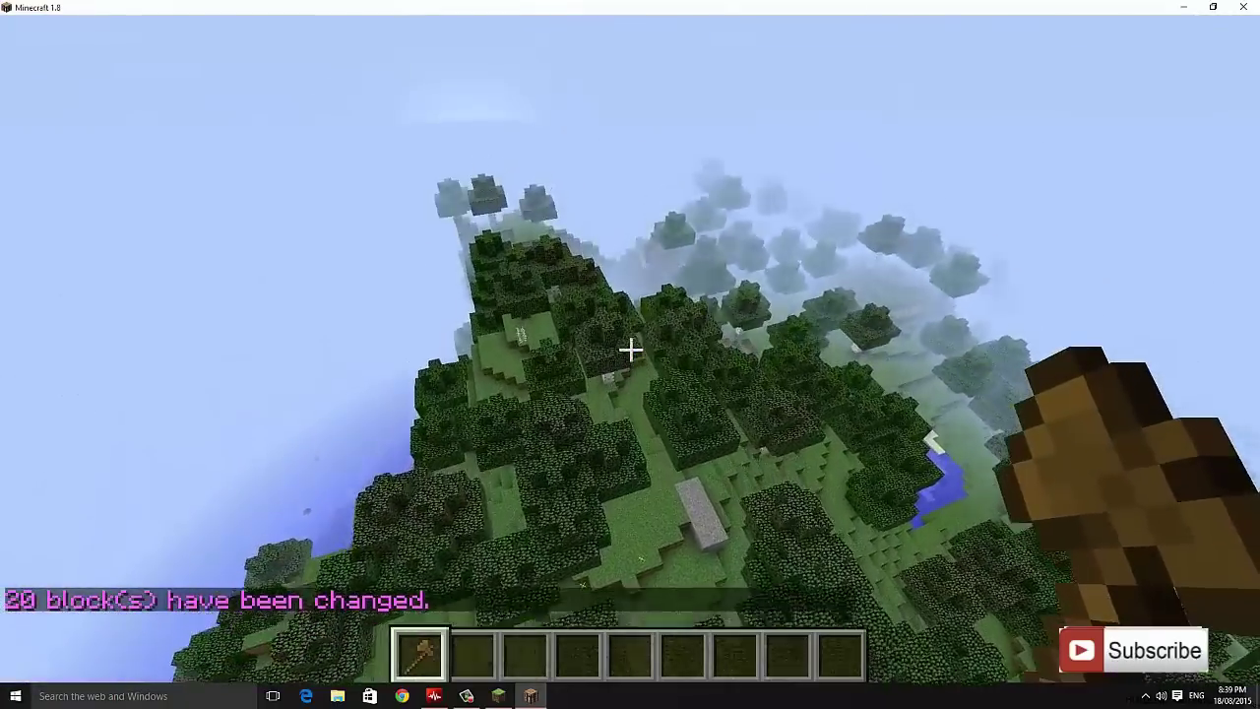
key("w")
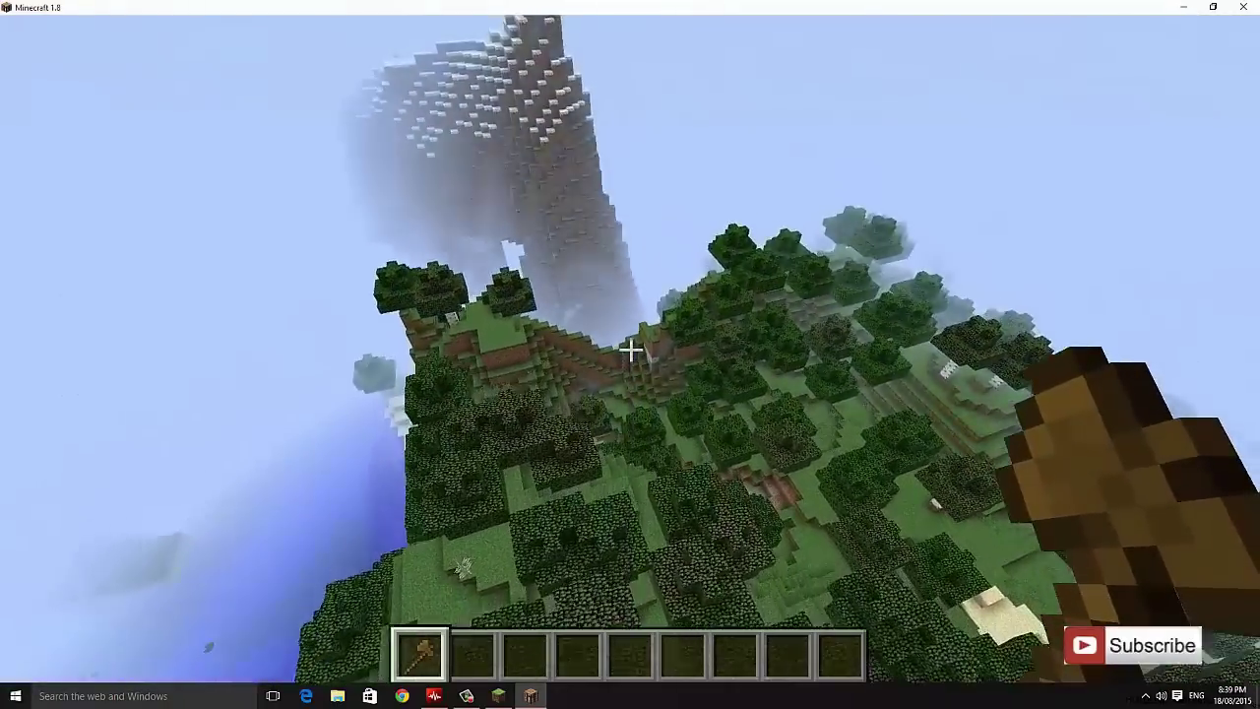
key("4")
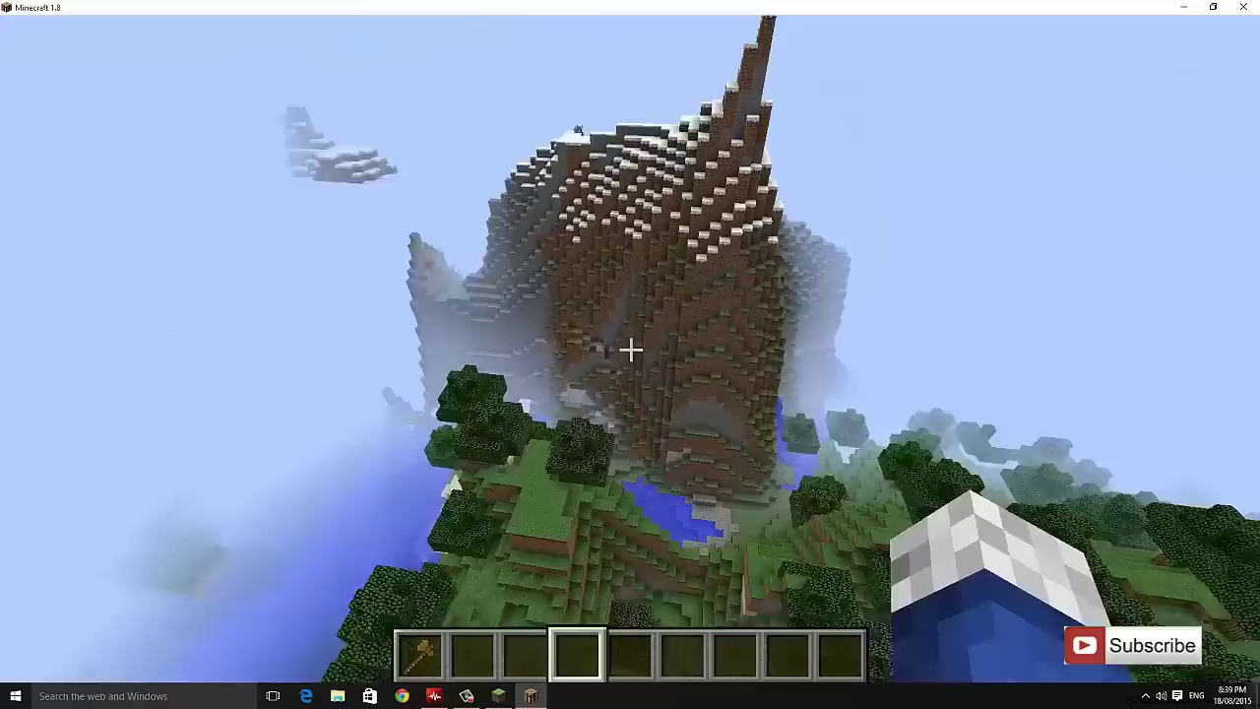
key("w")
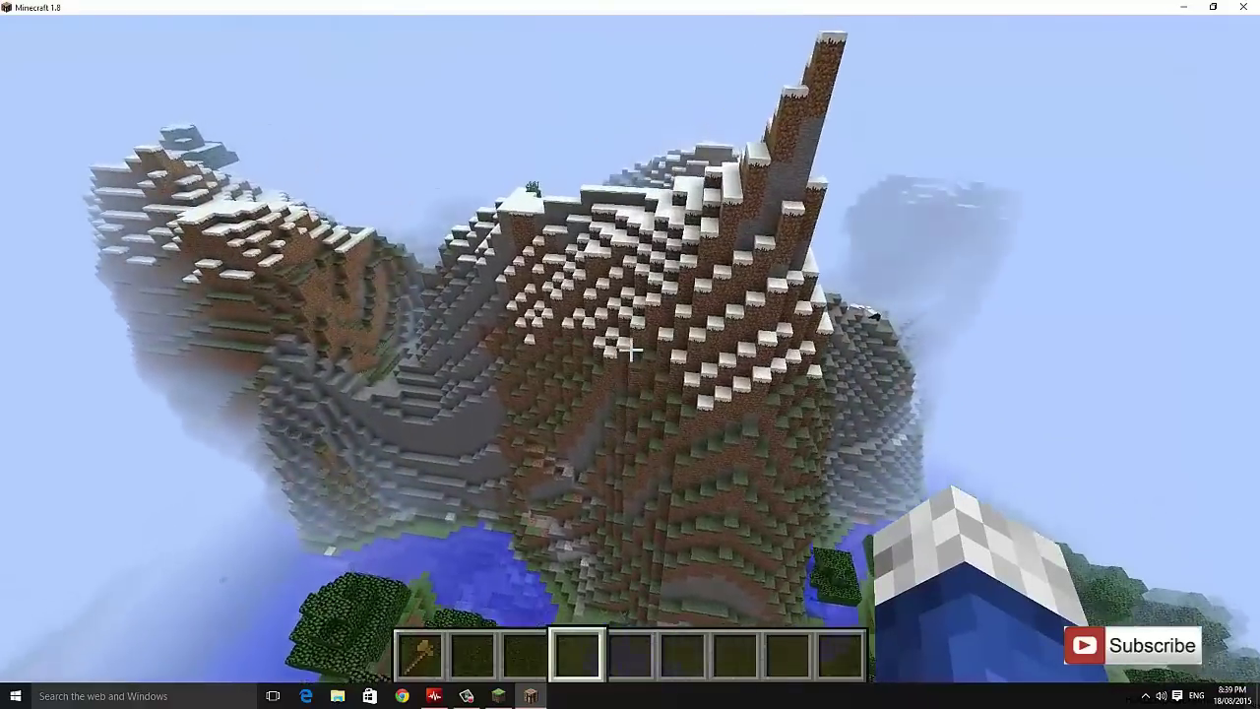
mouse_move(630, 352)
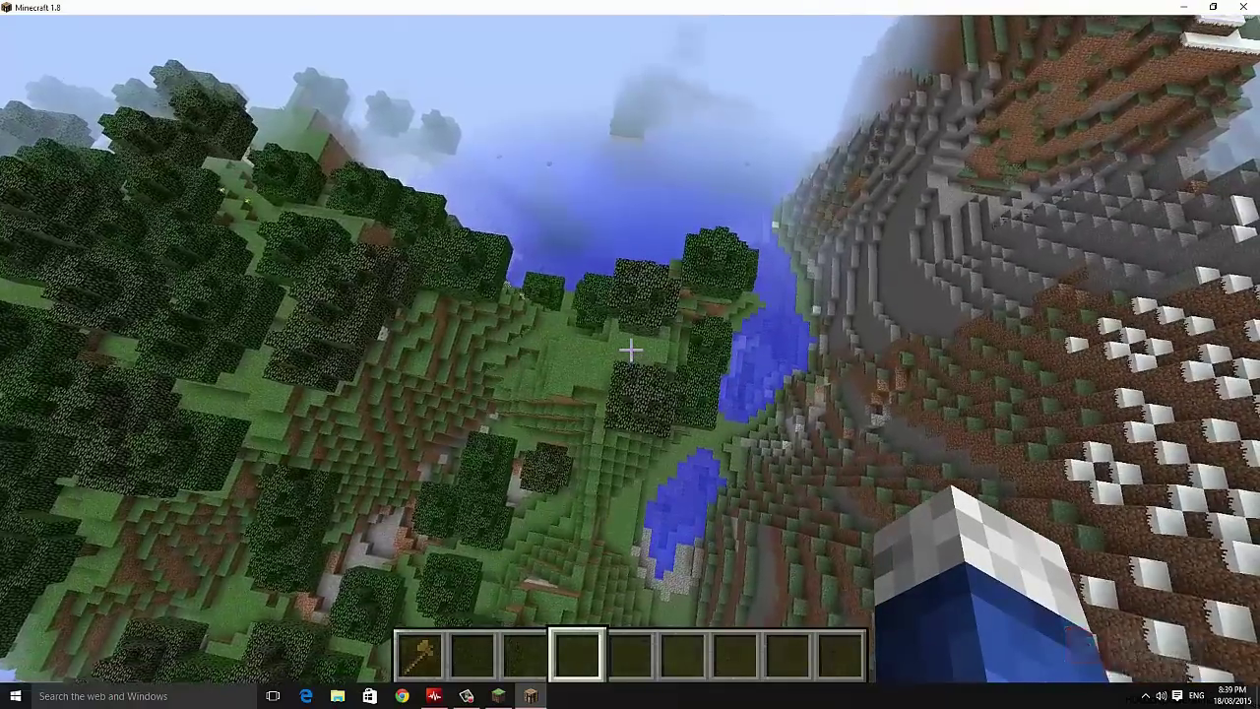